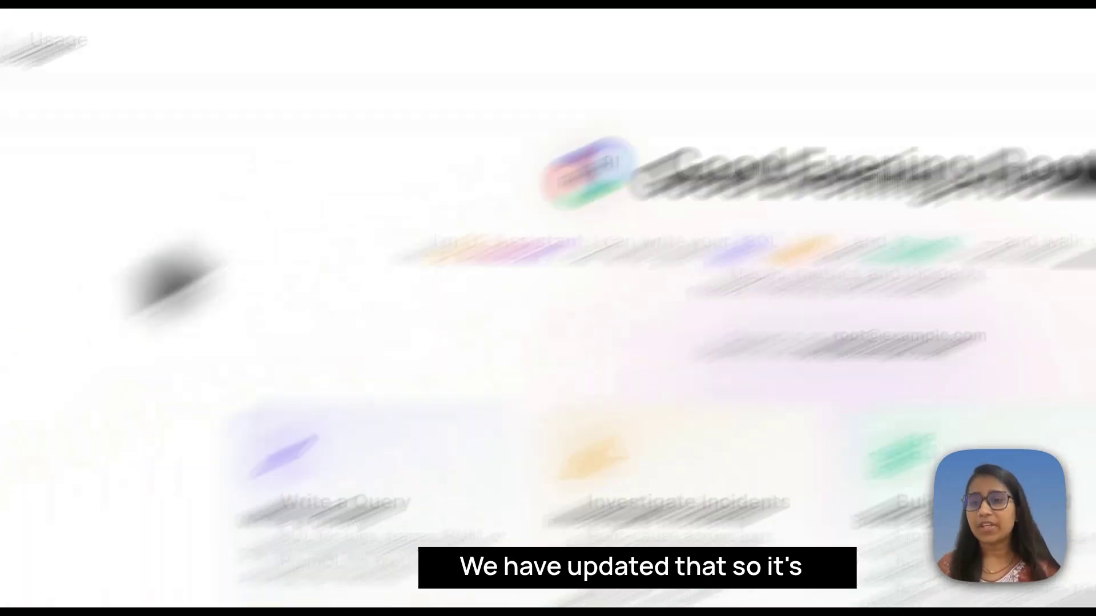
Step: Review the metric cards and trend charts on the LLM Insights page for the claude_code stream
mouse_move(18, 377)
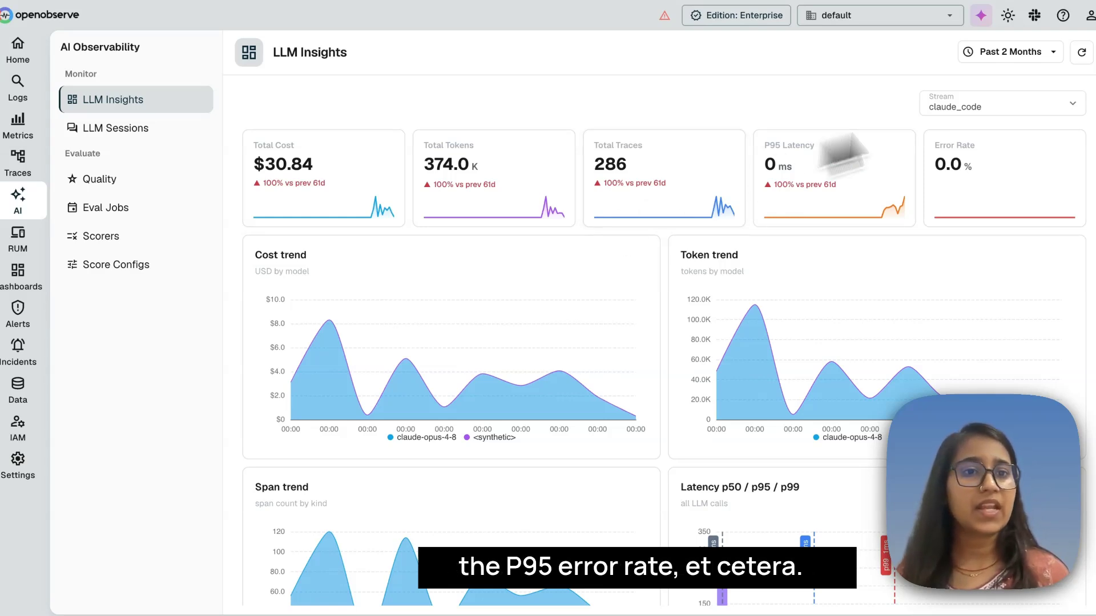
scroll(875, 225, down, 5)
scroll(877, 212, down, 2)
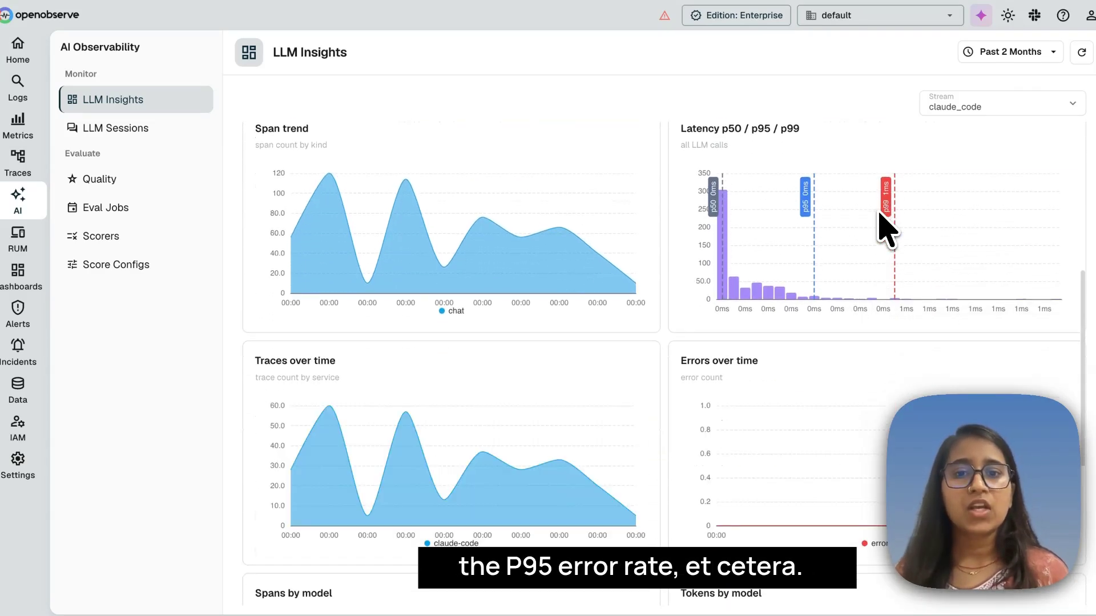
scroll(878, 212, up, 1)
scroll(878, 212, down, 1)
scroll(878, 213, up, 2)
scroll(879, 214, up, 5)
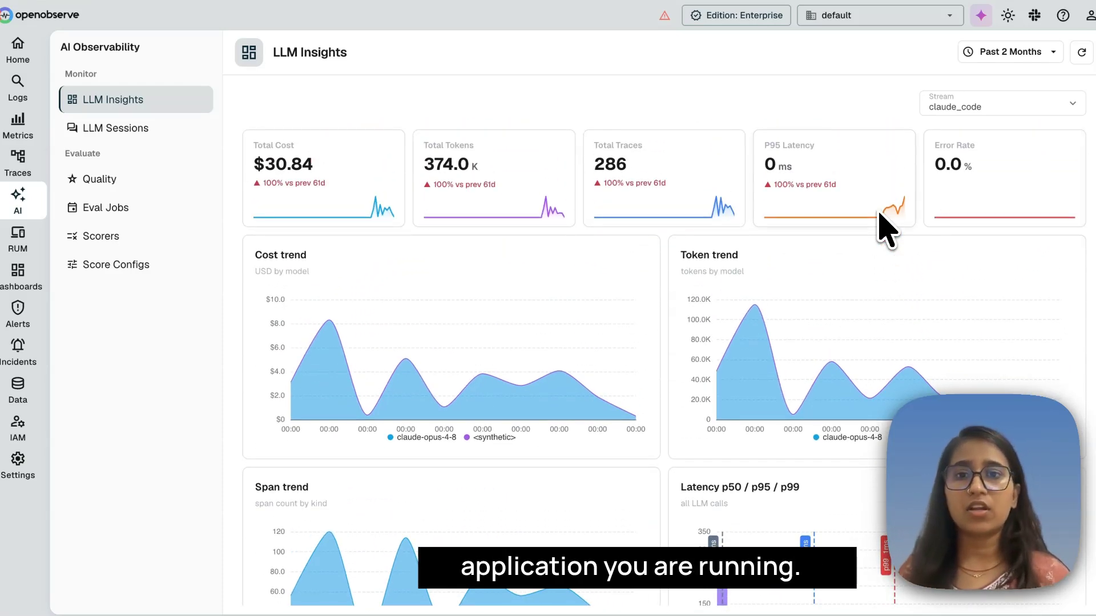
Step: View the LLM Sessions list and open the Quality evaluation page
click(156, 132)
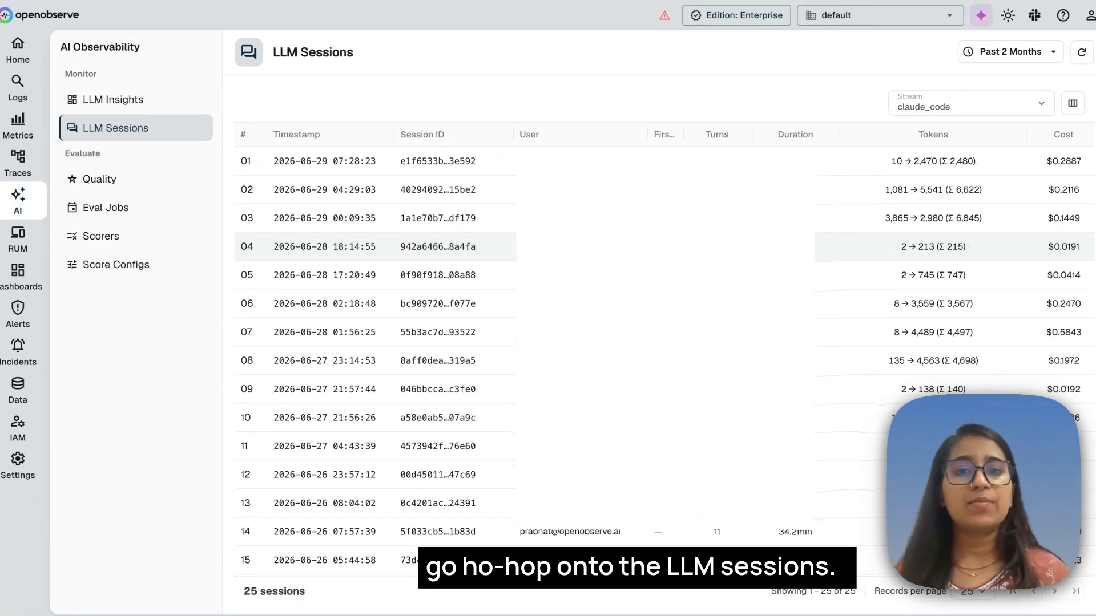
click(117, 179)
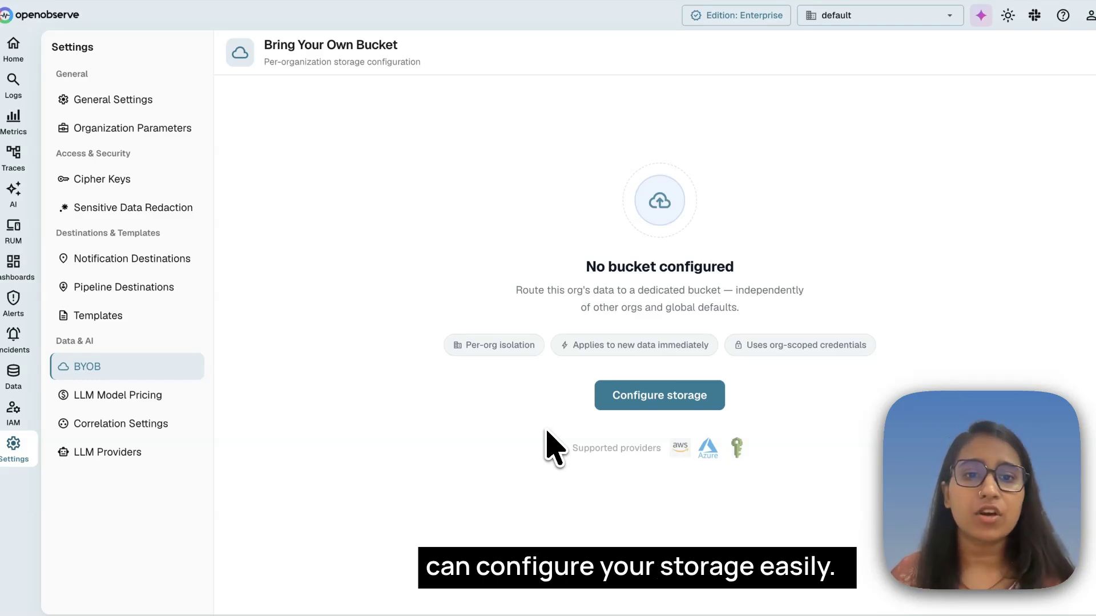
Step: View the connection fields of a new bucket configuration using AWS Credentials, and cancel without saving
click(667, 394)
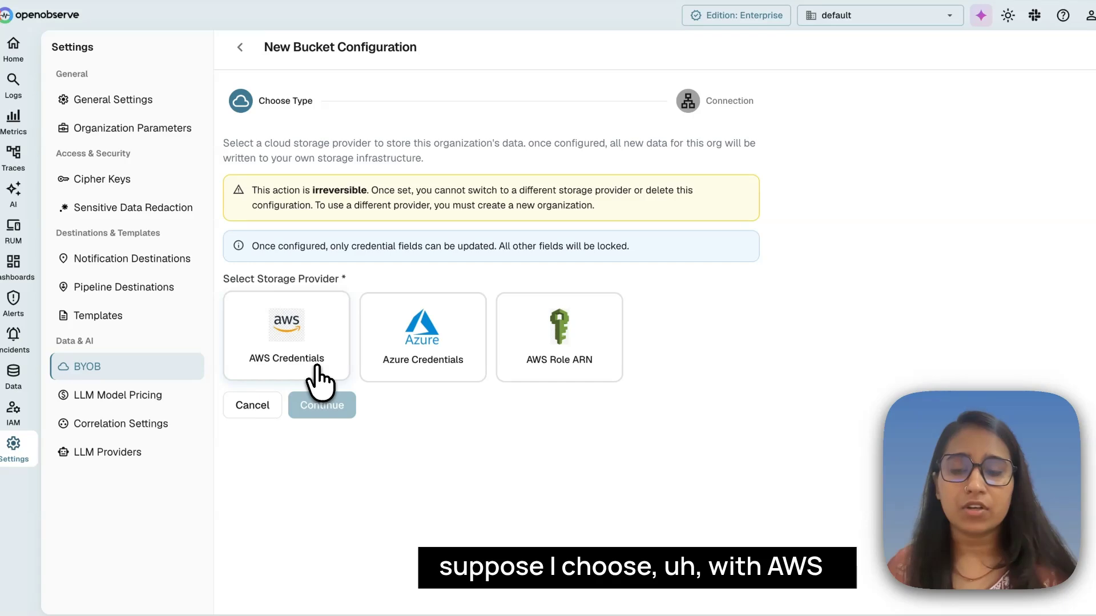
click(315, 380)
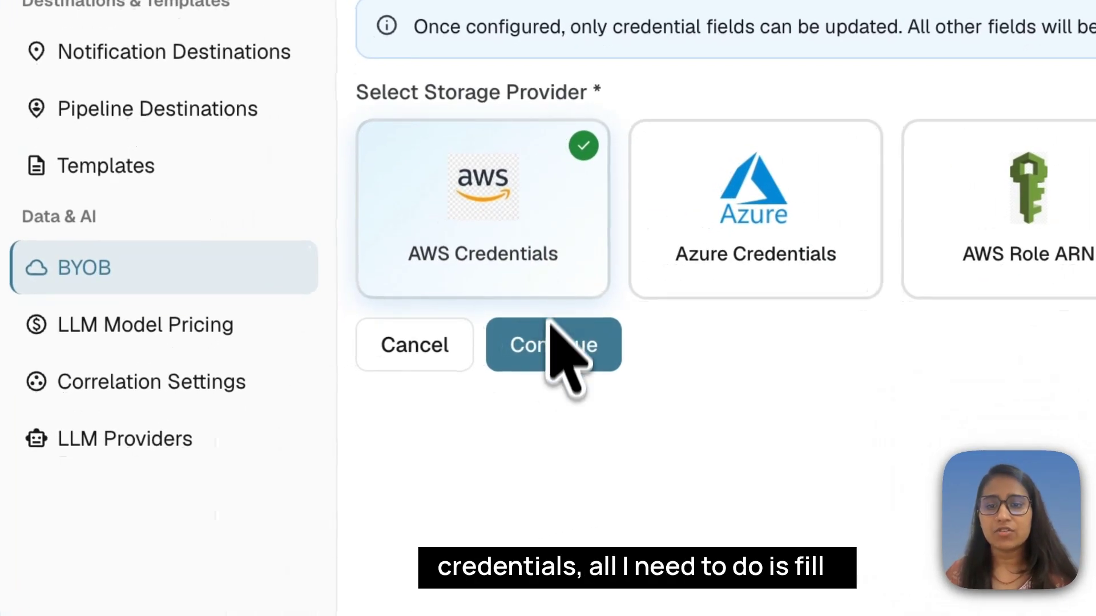
click(550, 325)
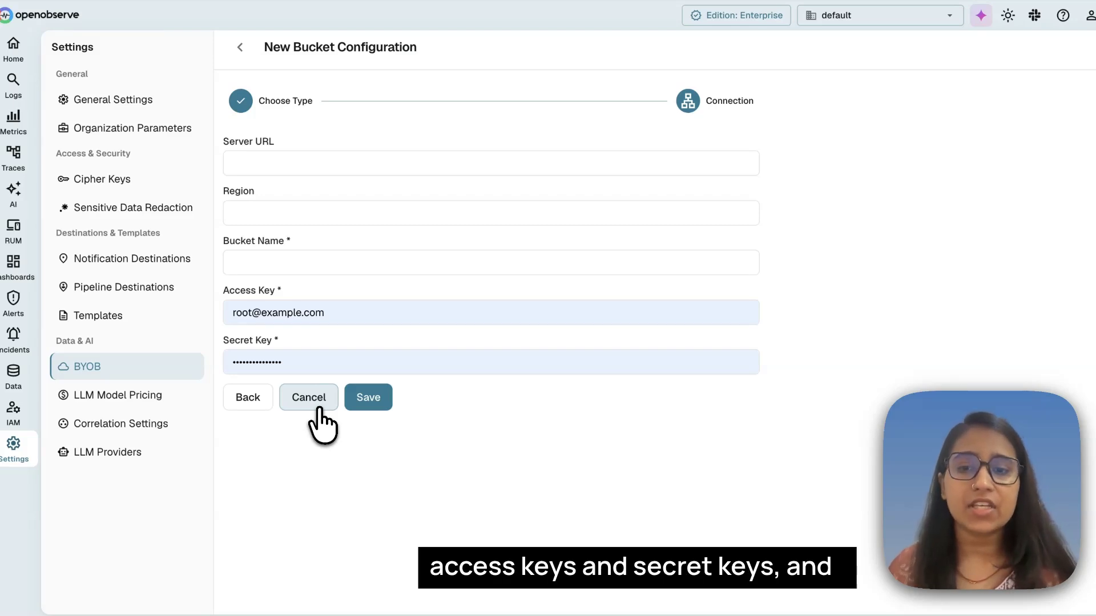
click(309, 398)
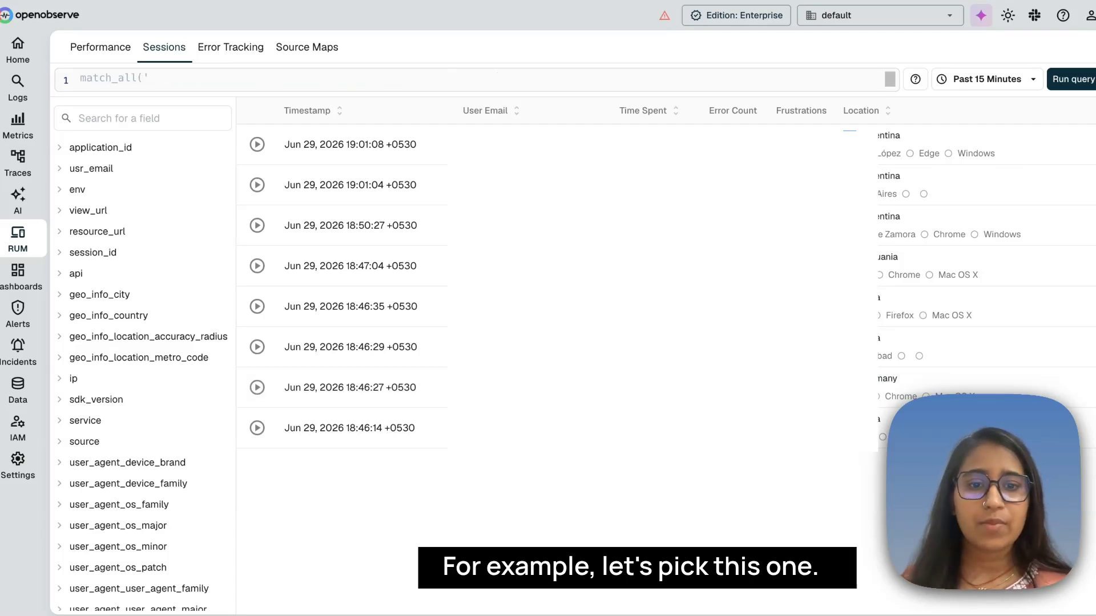
Step: Open the RUM session from 18:46:14 and view its correlated traces
click(360, 440)
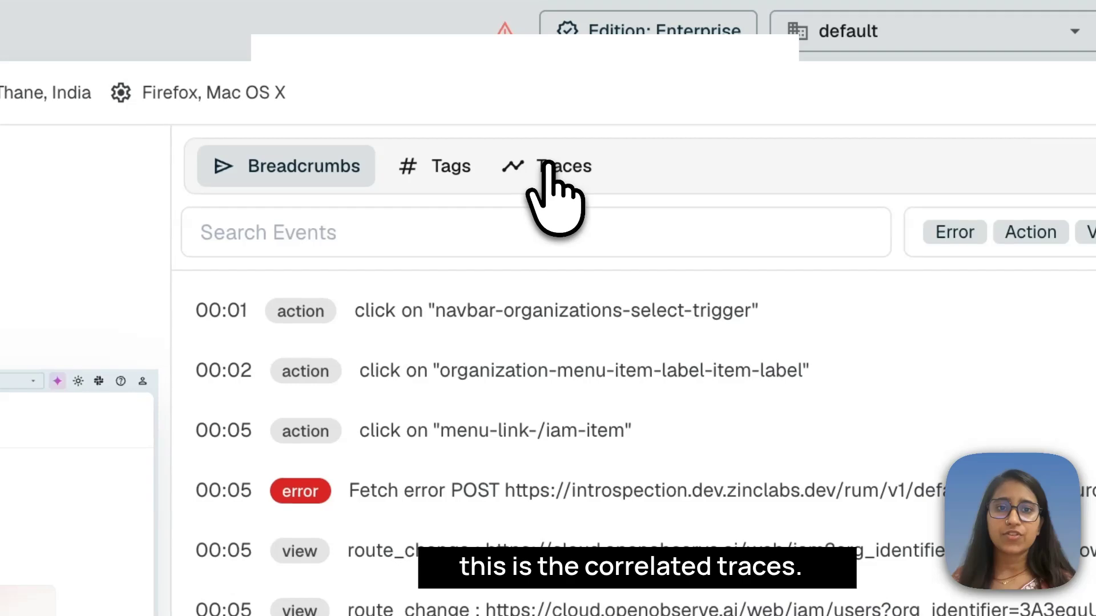
click(547, 166)
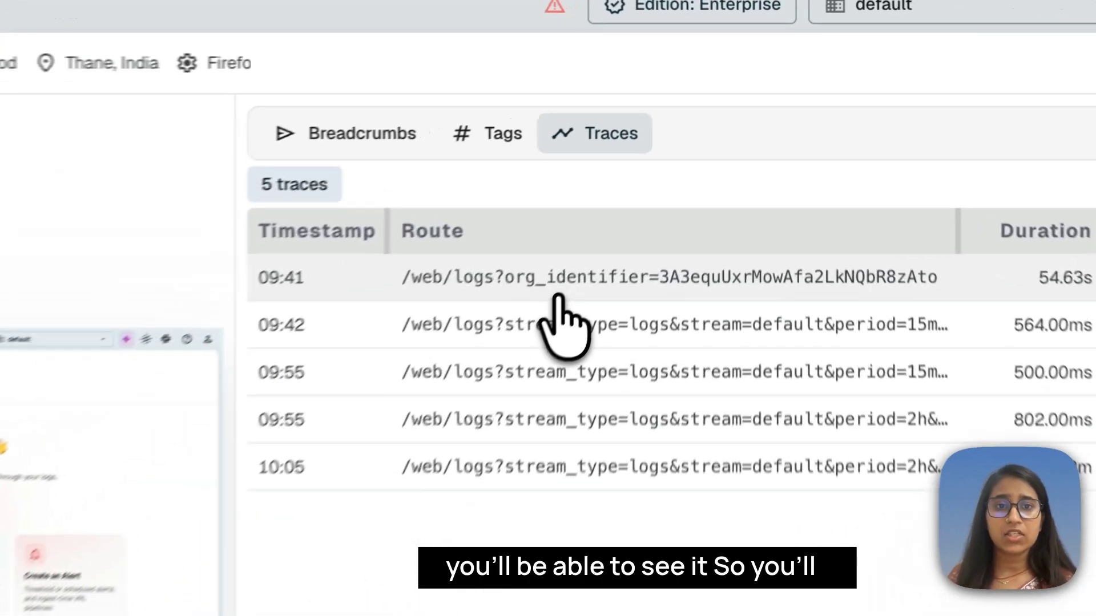
click(676, 165)
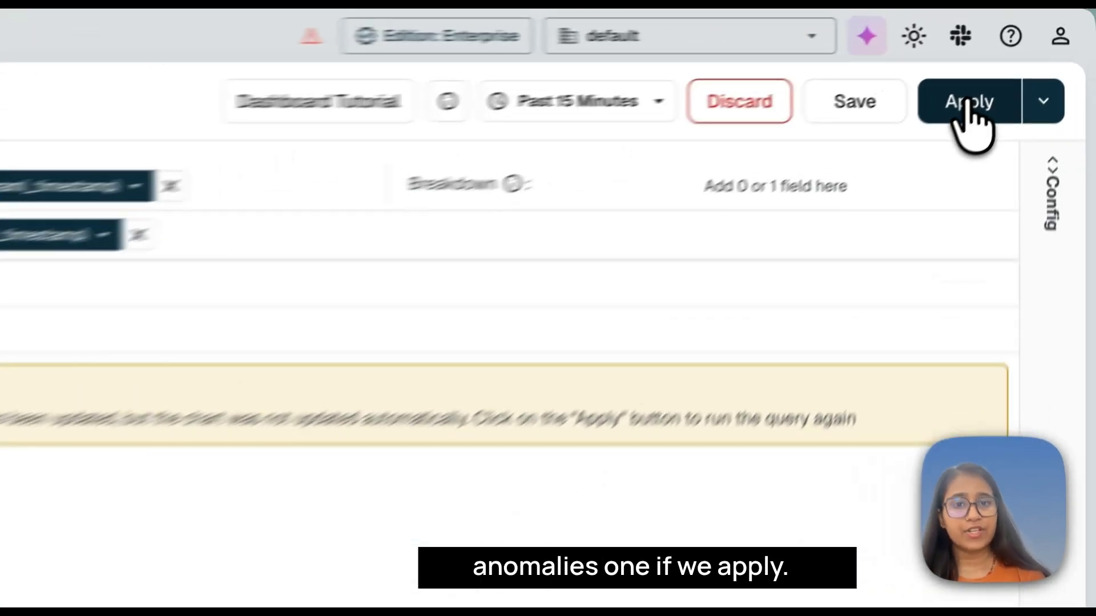
Step: Plot the _anomalies count in the new panel and add a second query on the _rumdata logs stream
click(1024, 59)
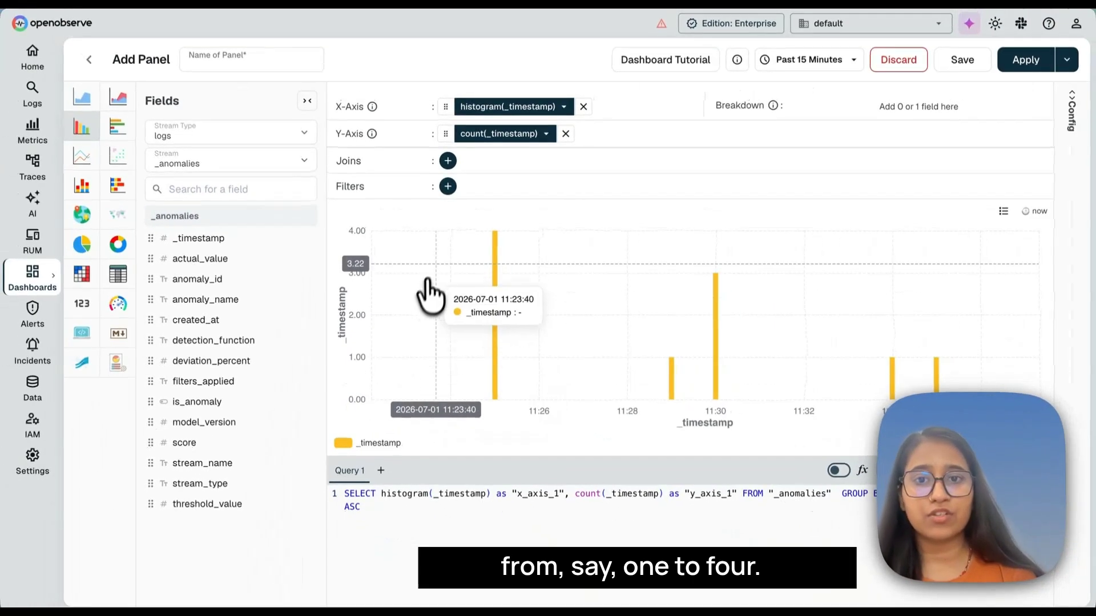
click(382, 469)
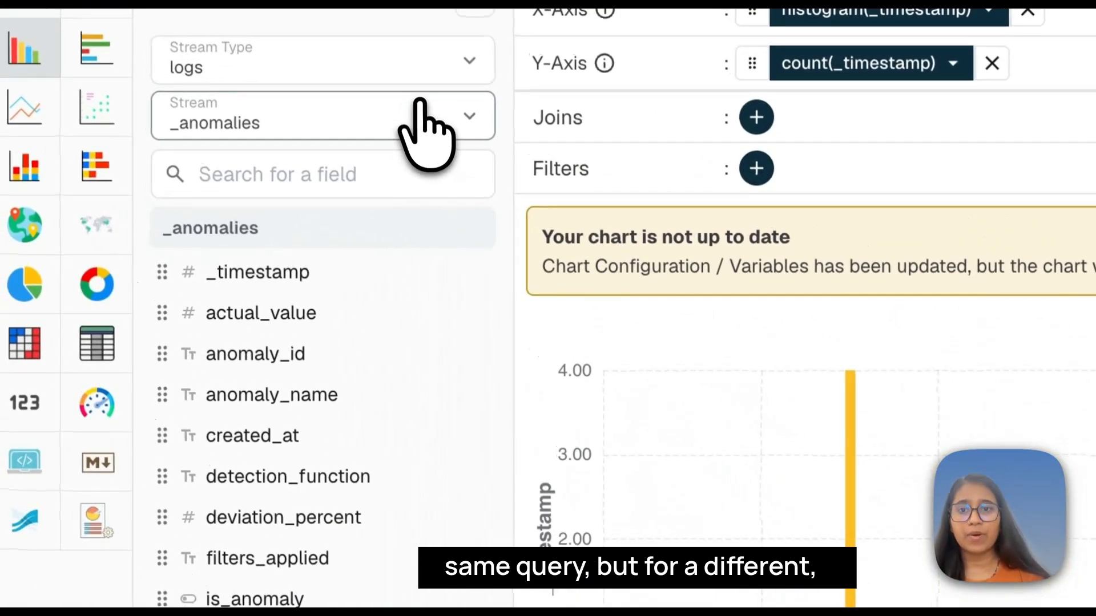
click(422, 117)
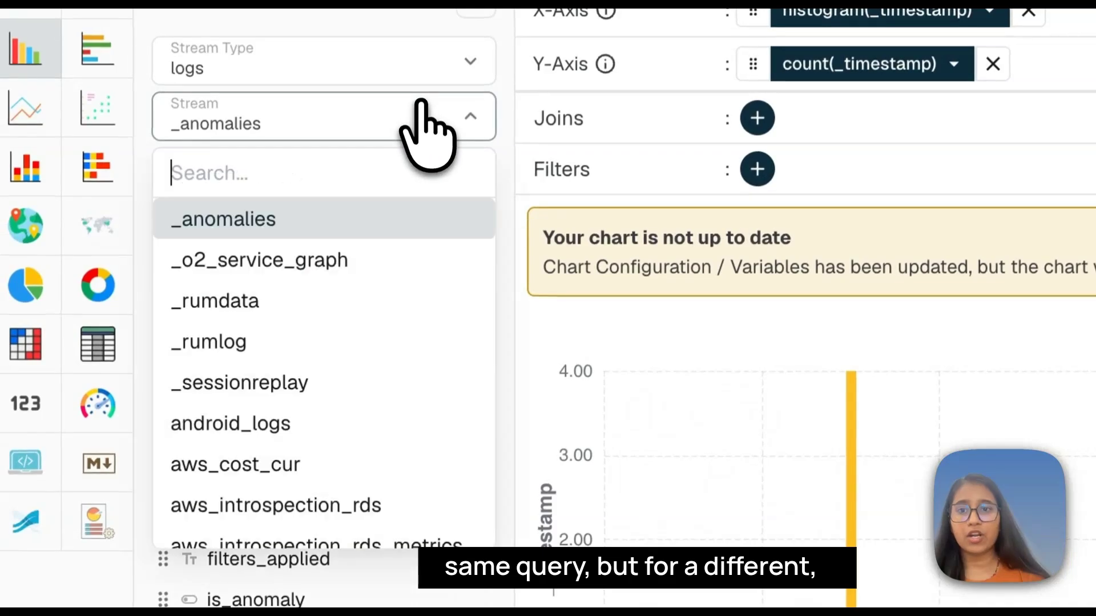
click(360, 337)
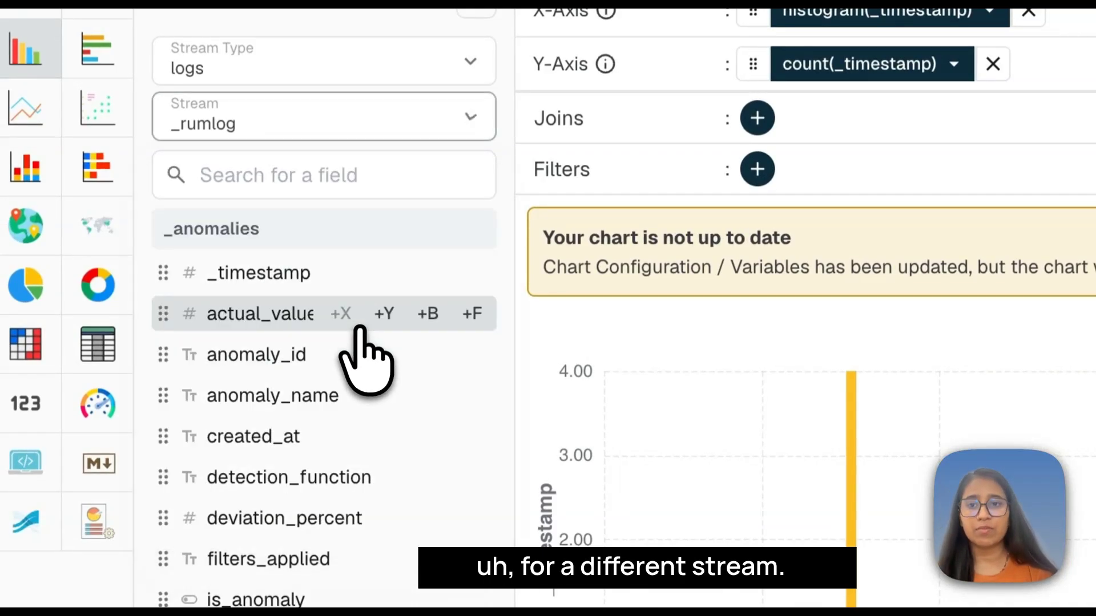
click(383, 121)
click(354, 397)
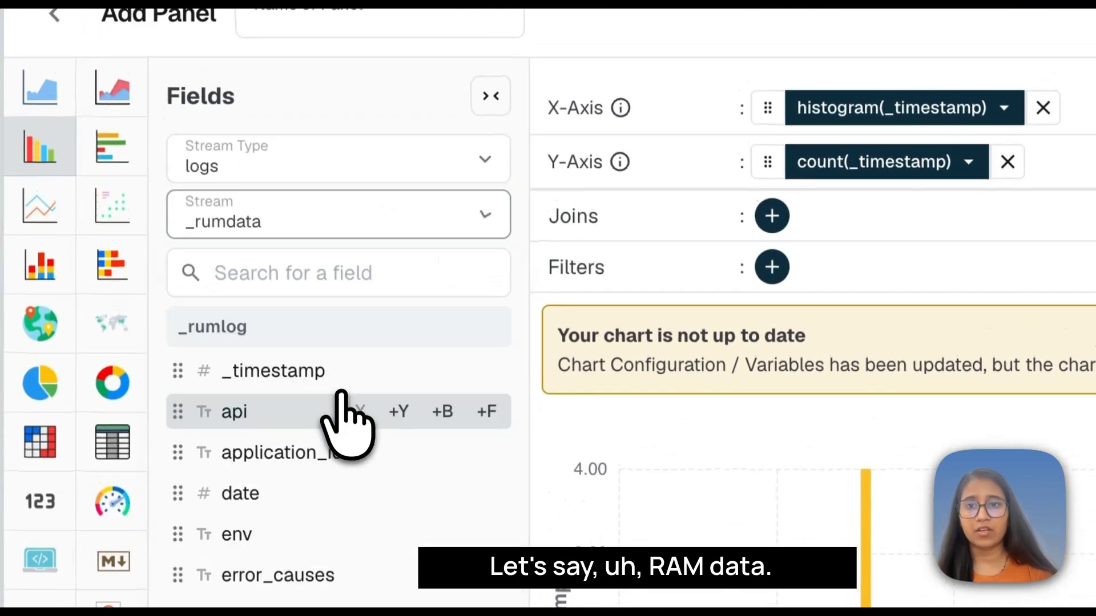
click(948, 111)
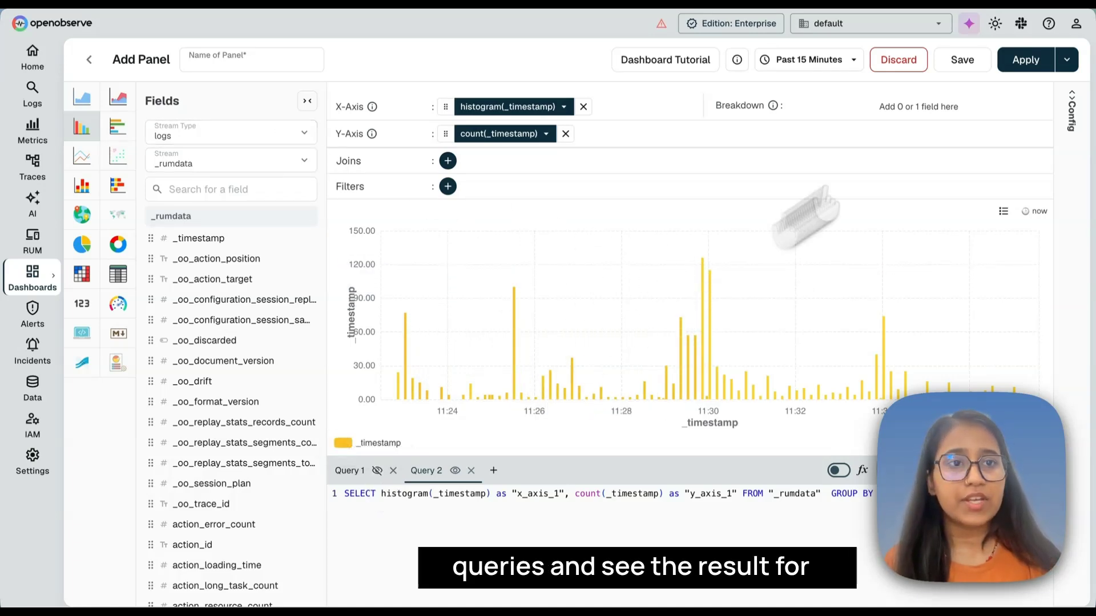
Step: Plot Query 2 alone and Query 1 alone by toggling their visibility, and restore both on the chart
click(1026, 60)
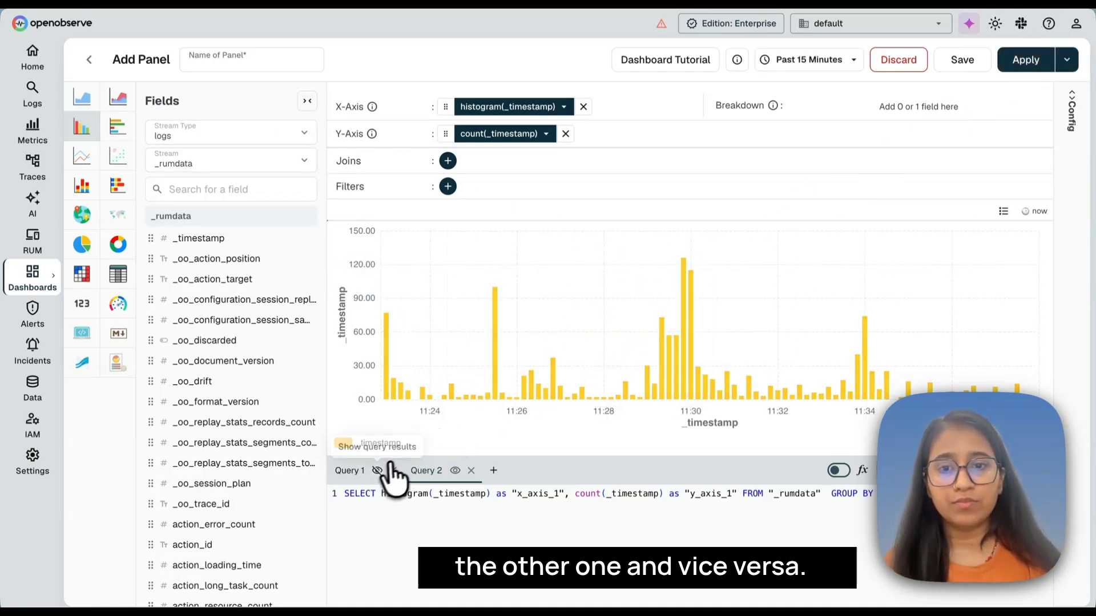
click(455, 470)
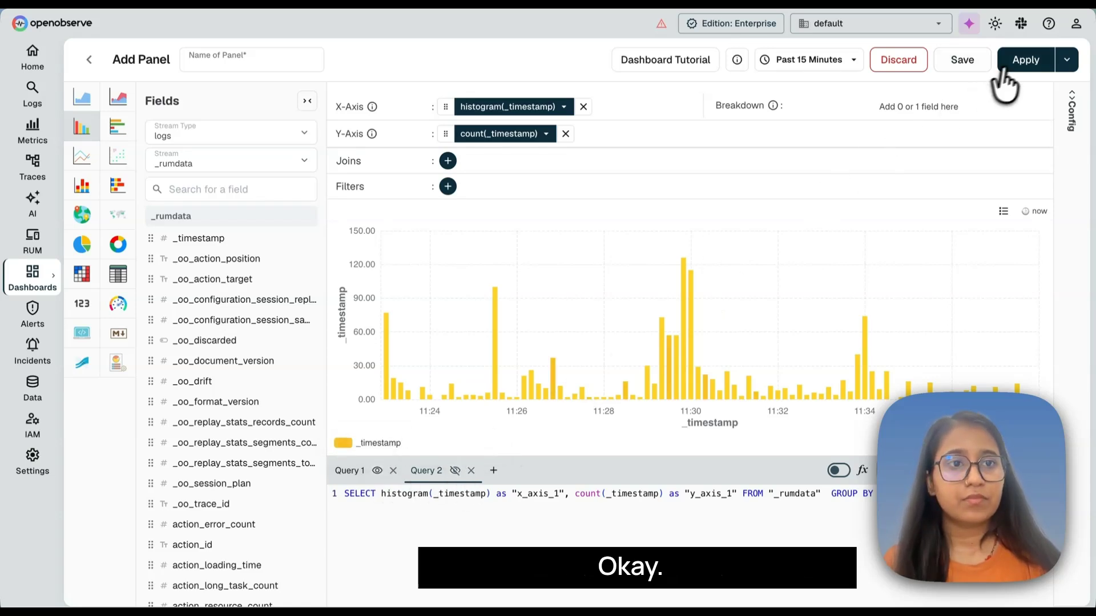
click(1021, 62)
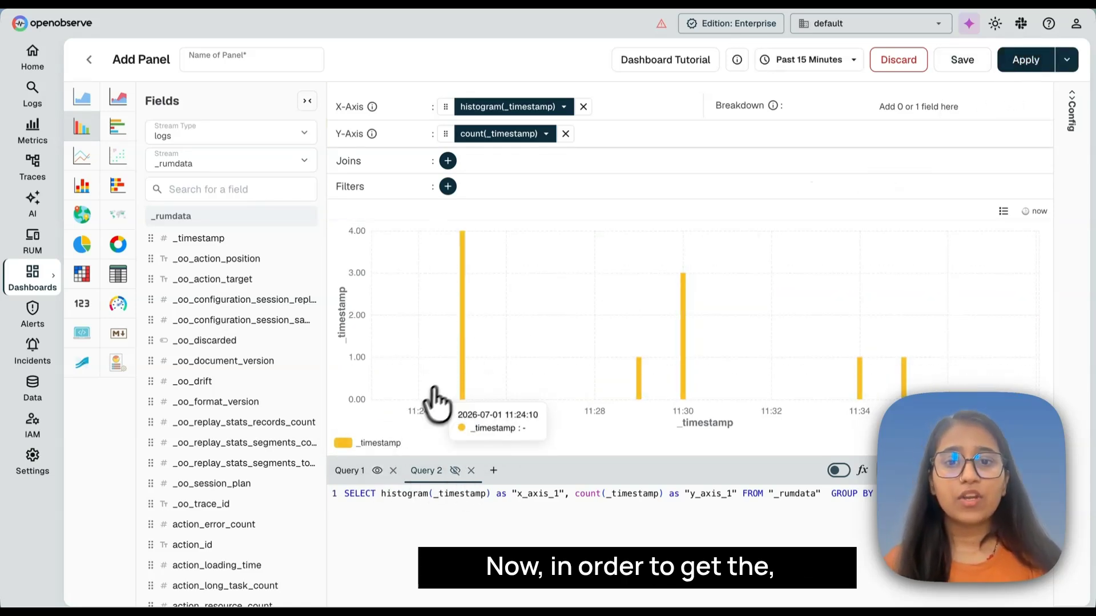
click(454, 470)
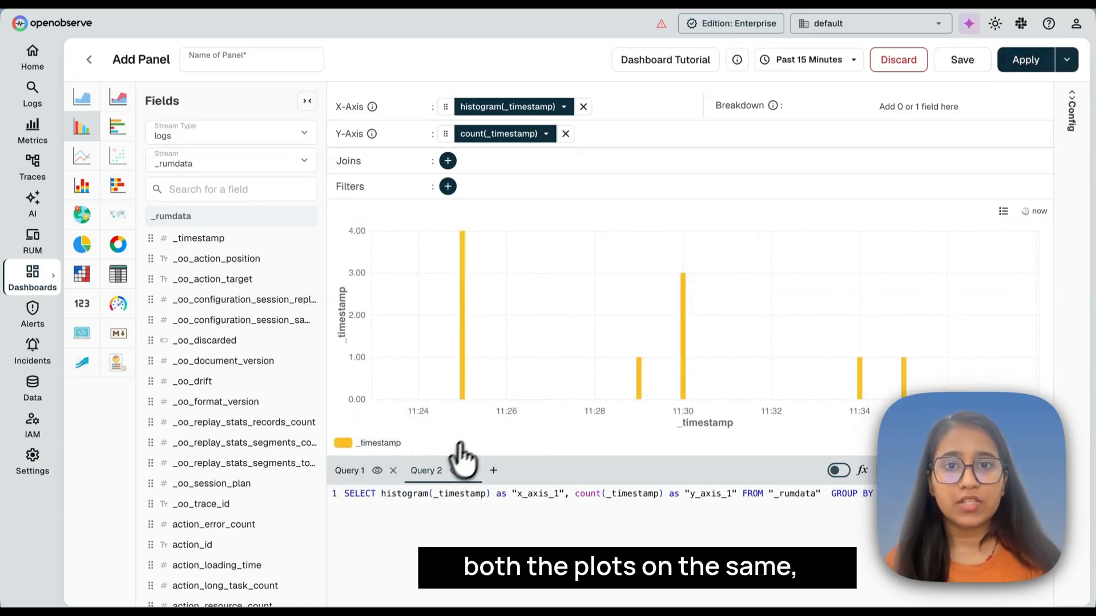
click(1025, 60)
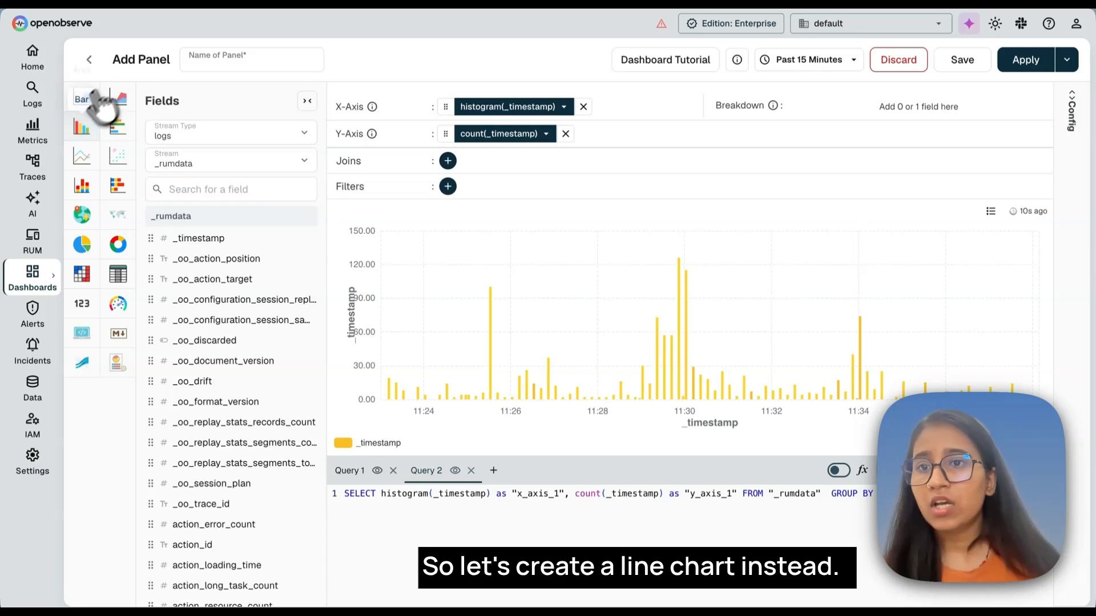
Step: Change the panel to a line chart and enable connecting null values for Query 2, applying the change
click(83, 157)
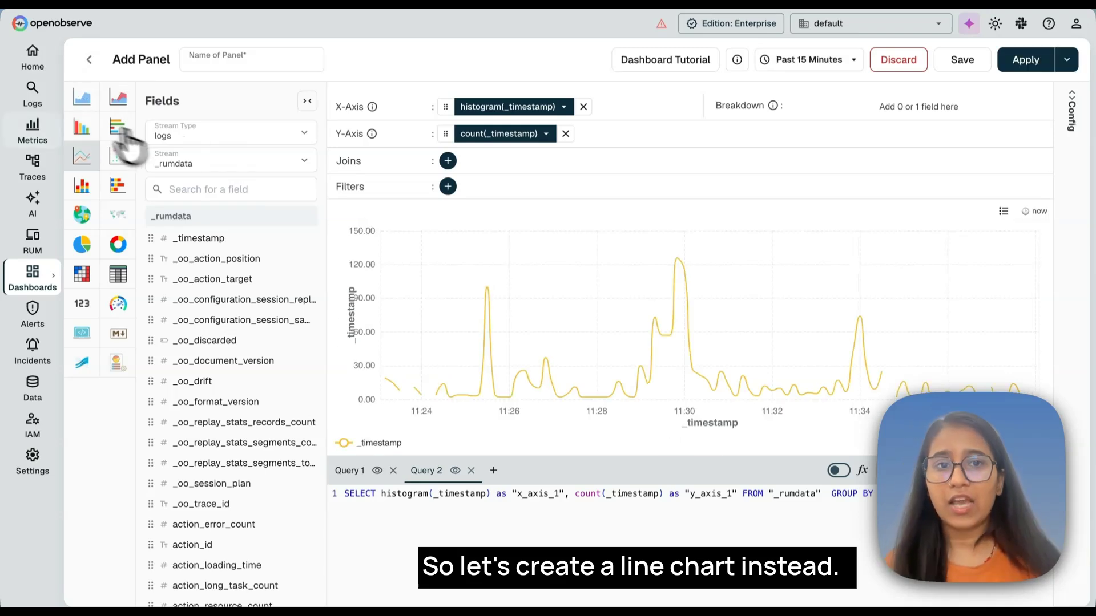
click(1072, 108)
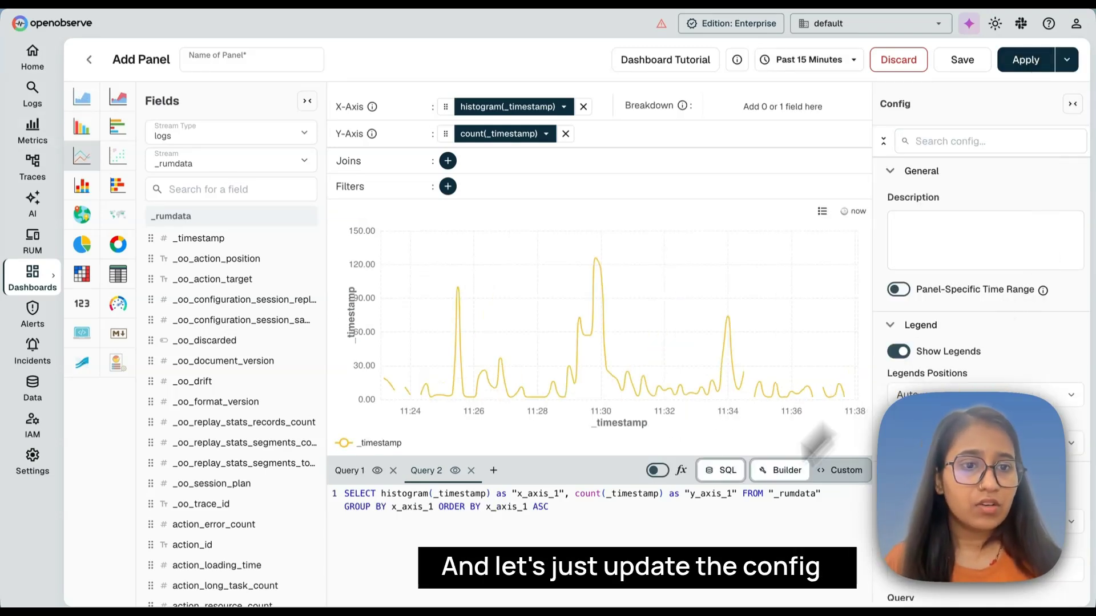
scroll(984, 285, down, 10)
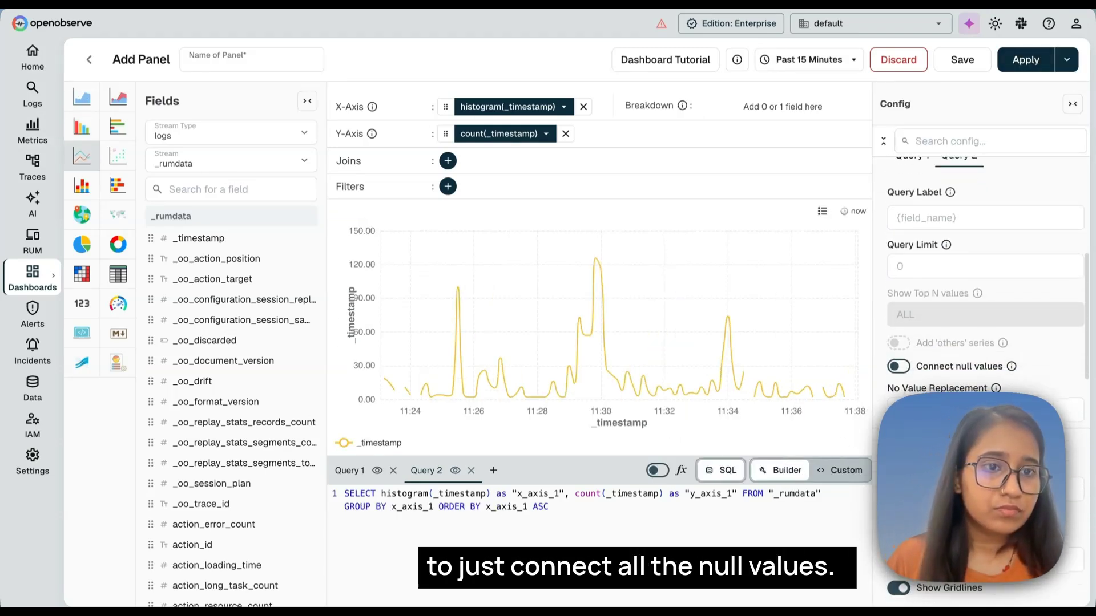
click(899, 365)
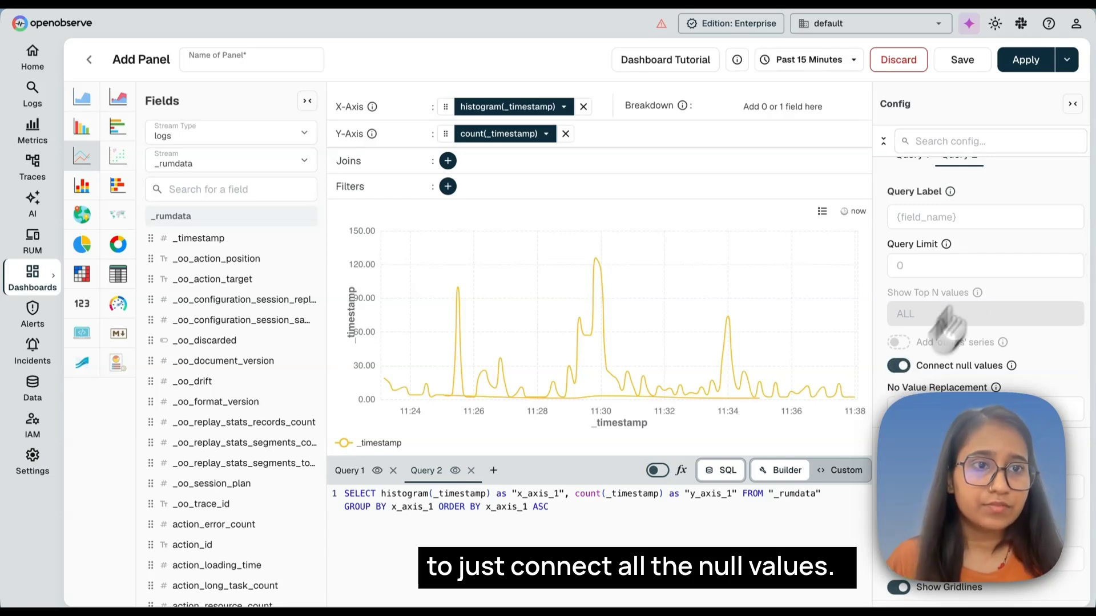
click(1018, 64)
scroll(993, 371, down, 3)
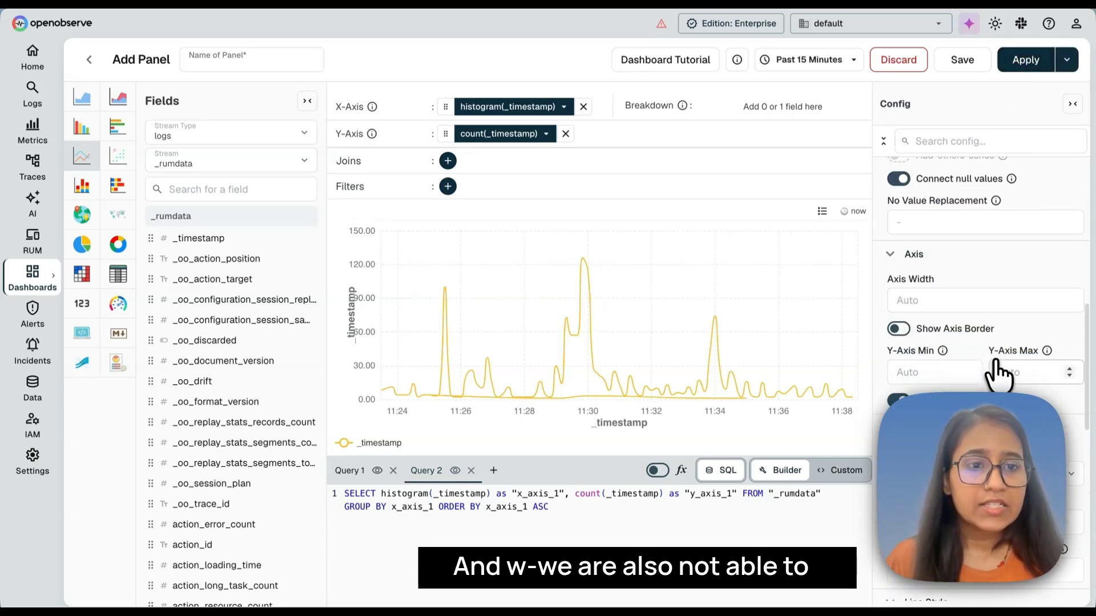
scroll(996, 373, down, 2)
scroll(996, 373, down, 6)
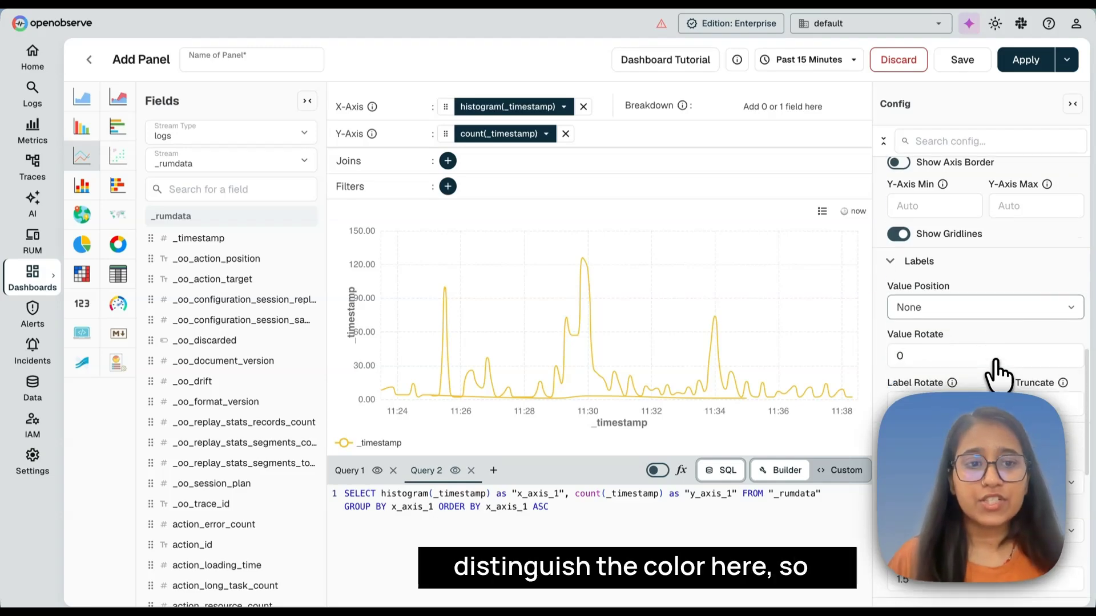
scroll(996, 374, down, 1)
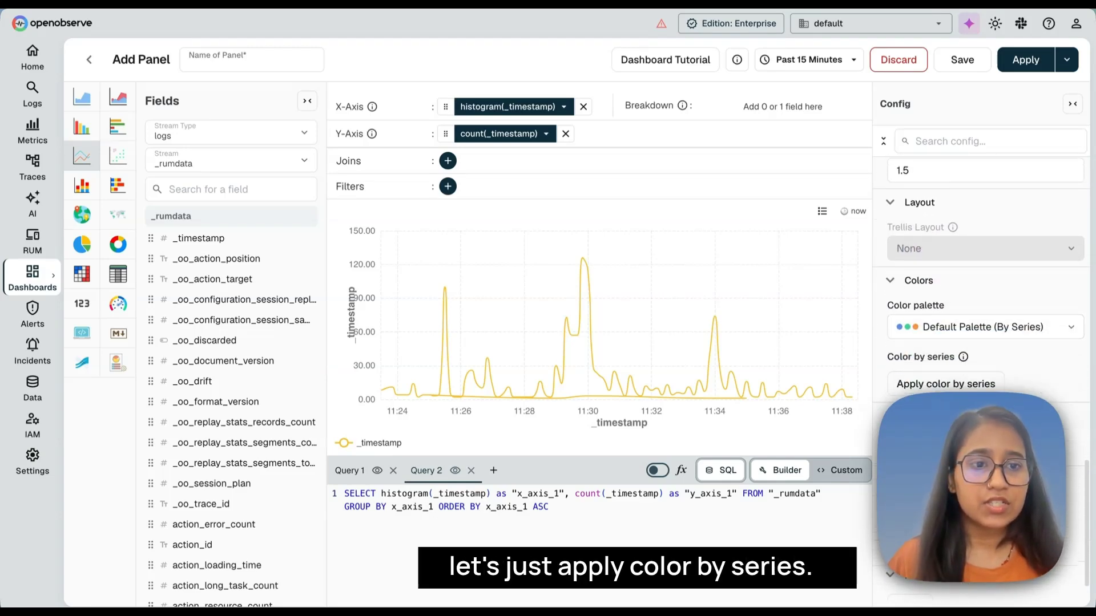
click(946, 384)
click(676, 308)
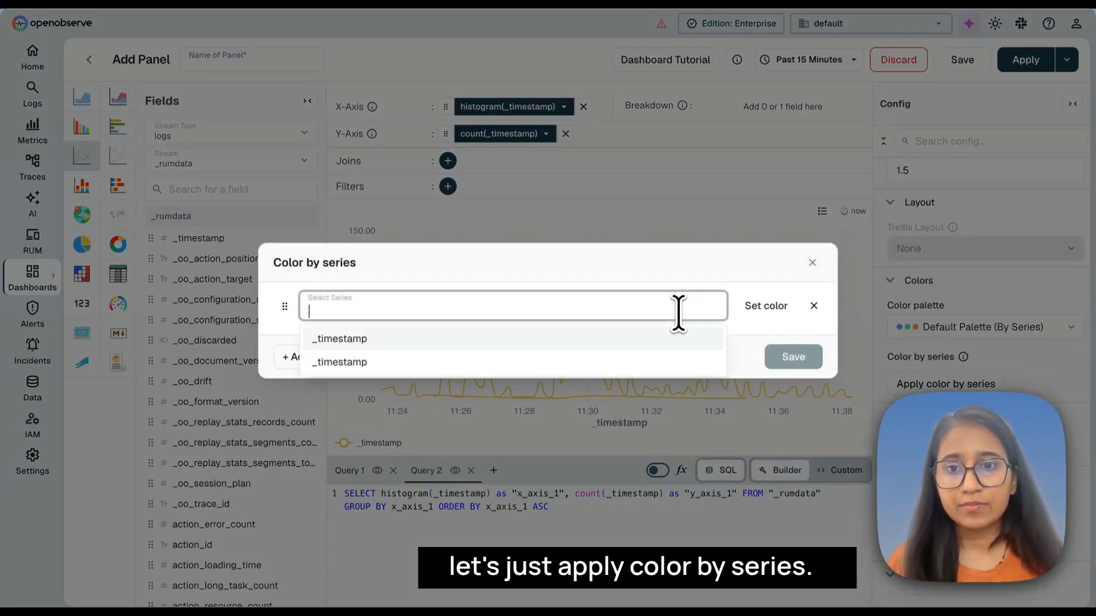
click(813, 262)
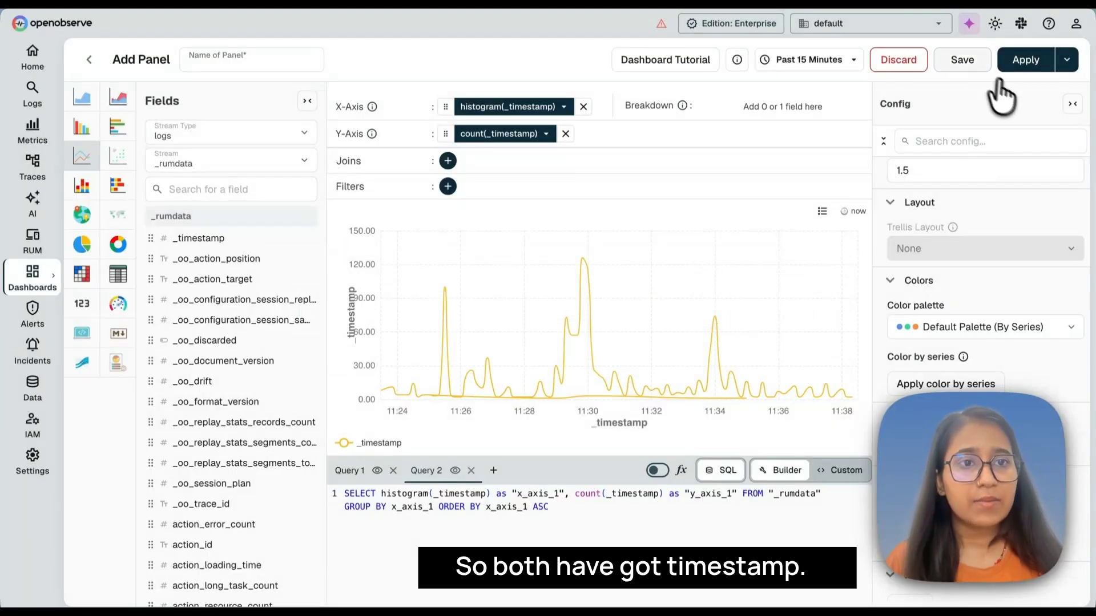
Step: Label Query 2's Y-axis field rumdata_count and apply it to the chart
click(542, 137)
key(BackSpace)
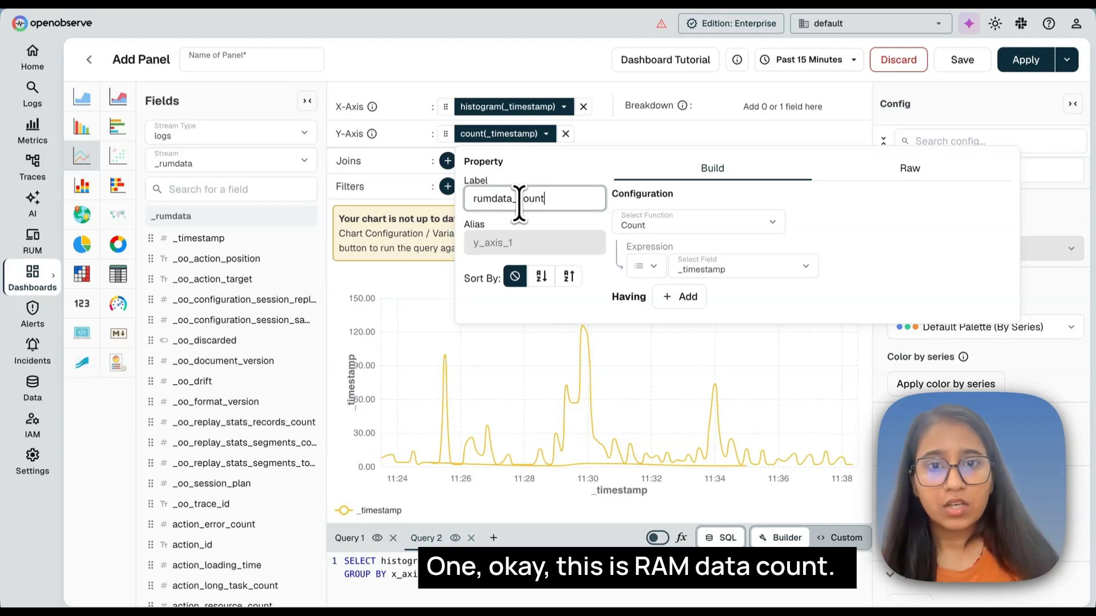
click(1014, 64)
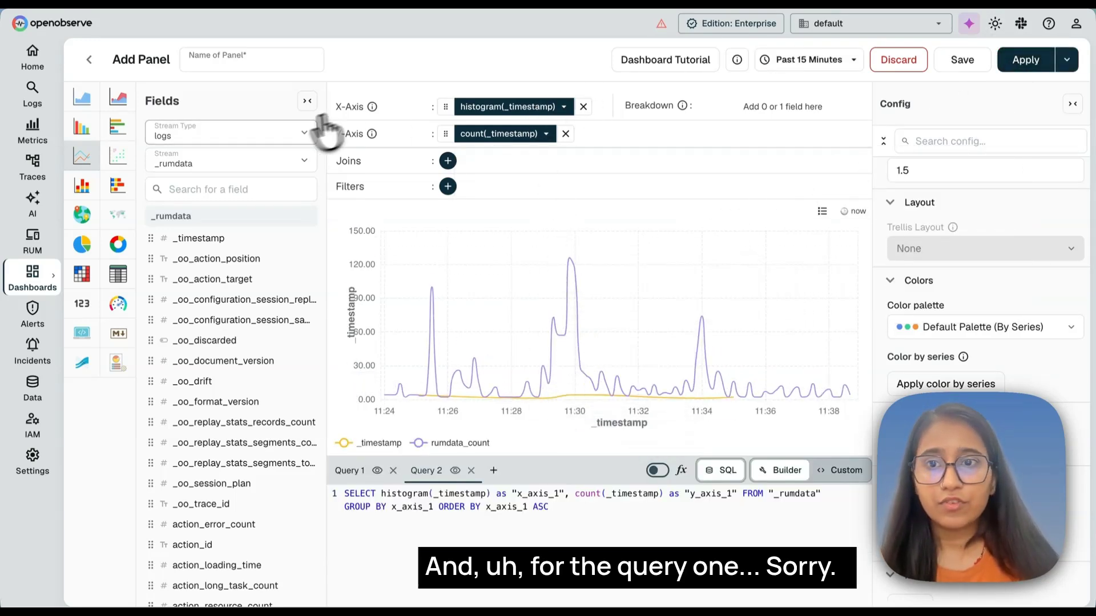
Step: Label Query 1's Y-axis field anomaliesdata_count and apply it to the chart
click(377, 470)
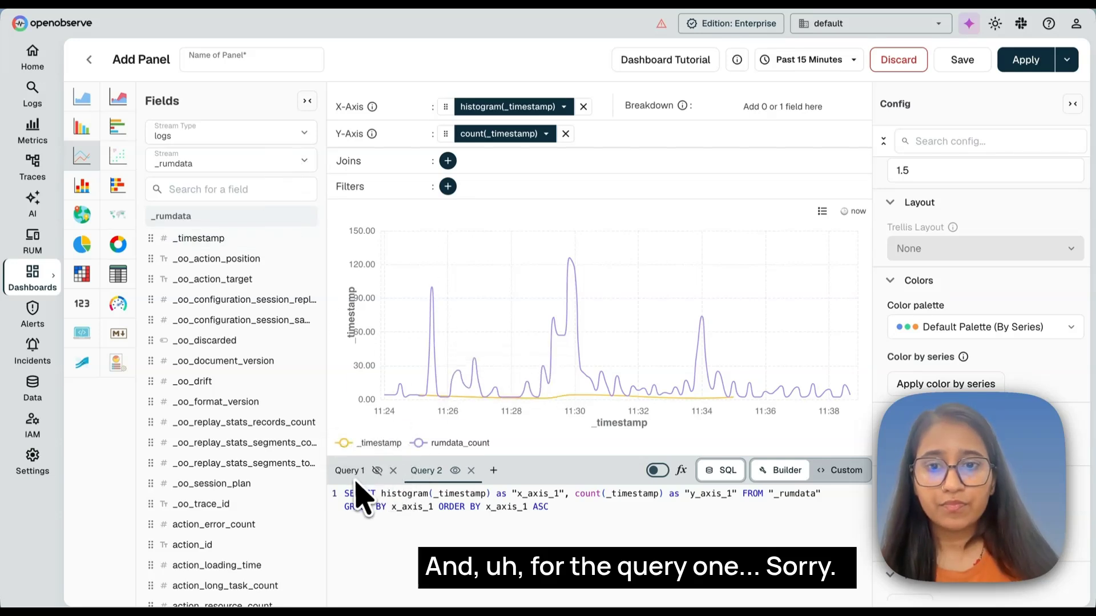
click(377, 471)
click(346, 473)
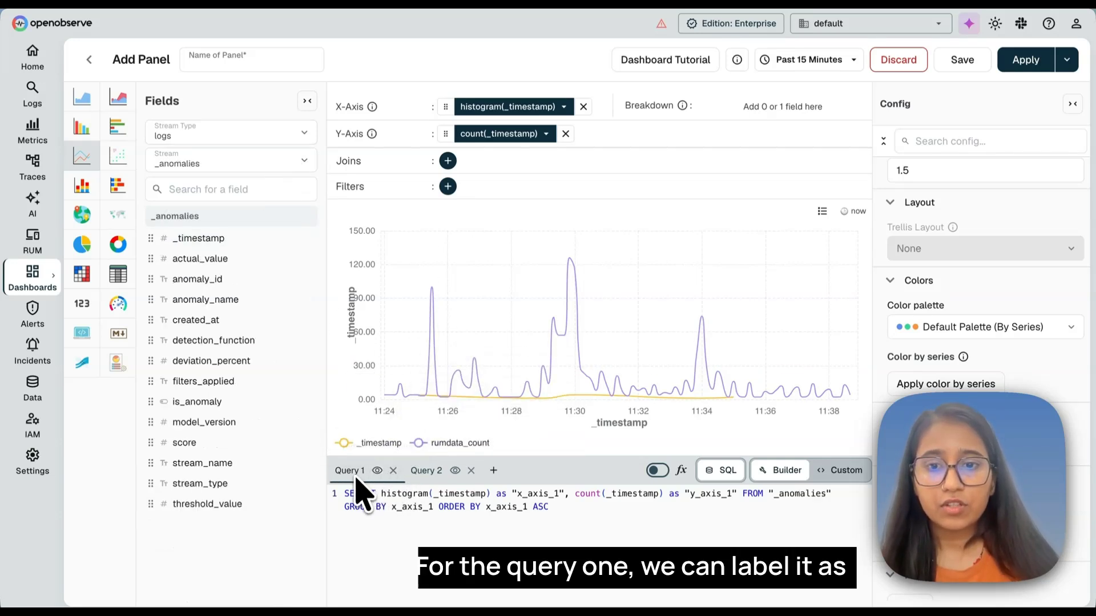
click(517, 150)
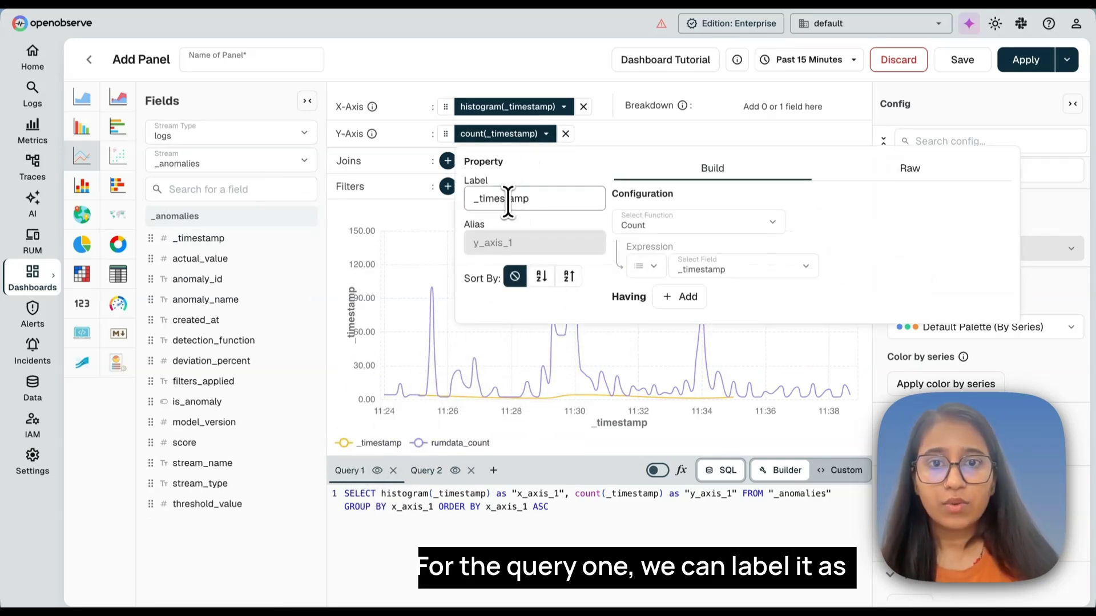
key(BackSpace)
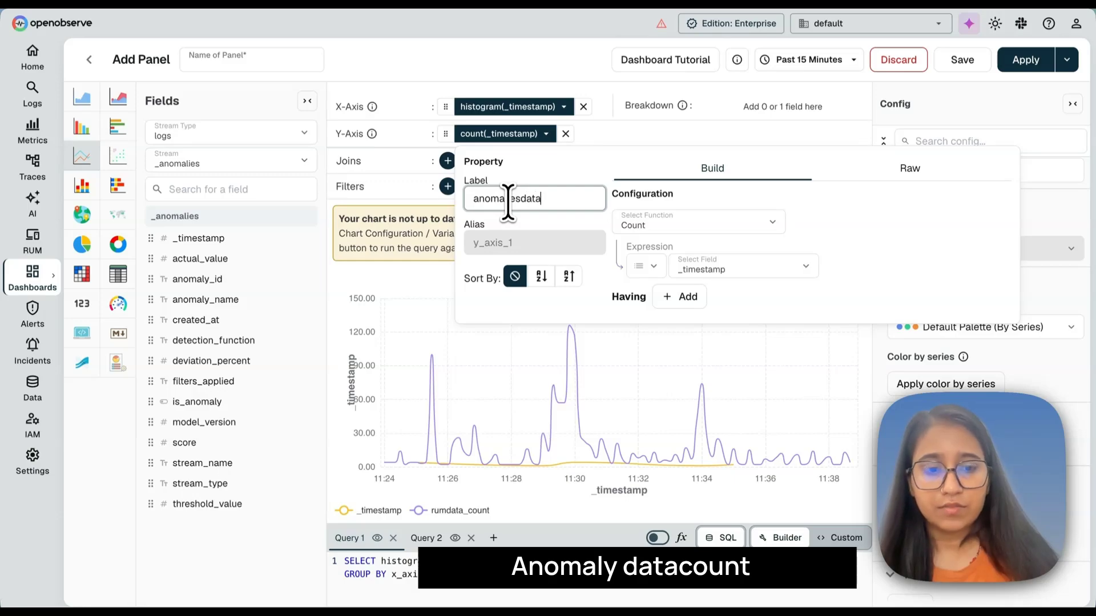
text(_count)
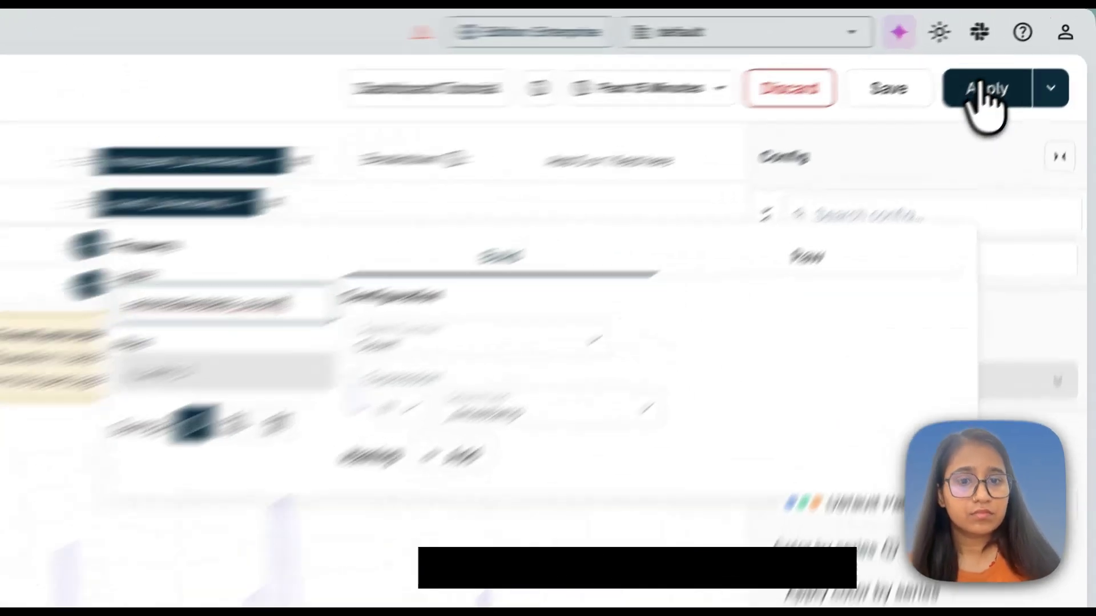
click(1023, 59)
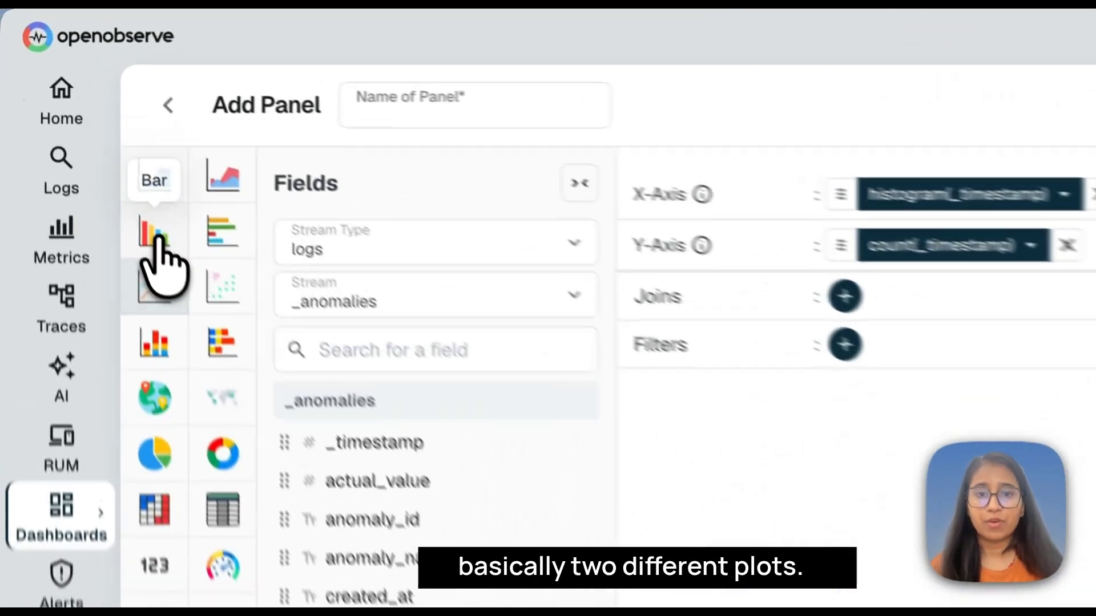
Step: Preview the two queries as a bar chart and switch the panel back to a line chart
click(82, 126)
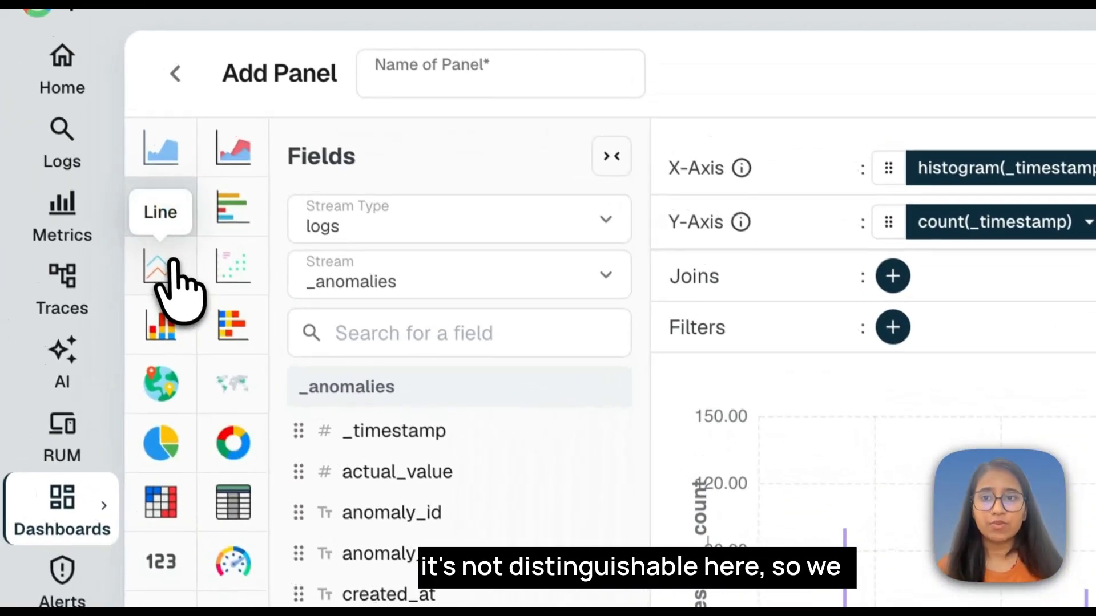
click(170, 265)
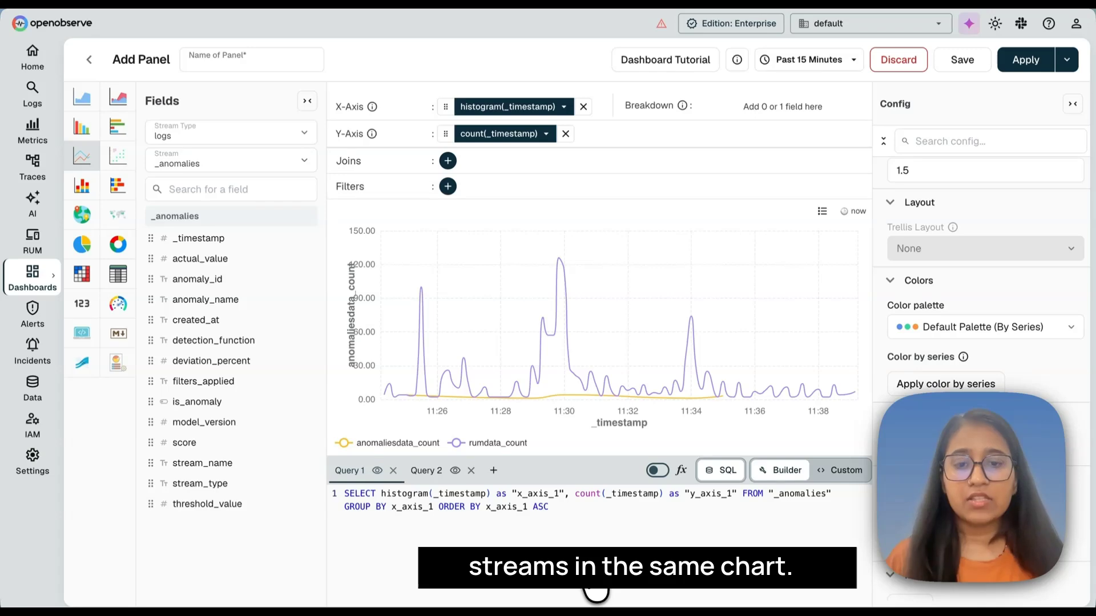
Step: Rename Query 2 as count_rumdata
click(493, 470)
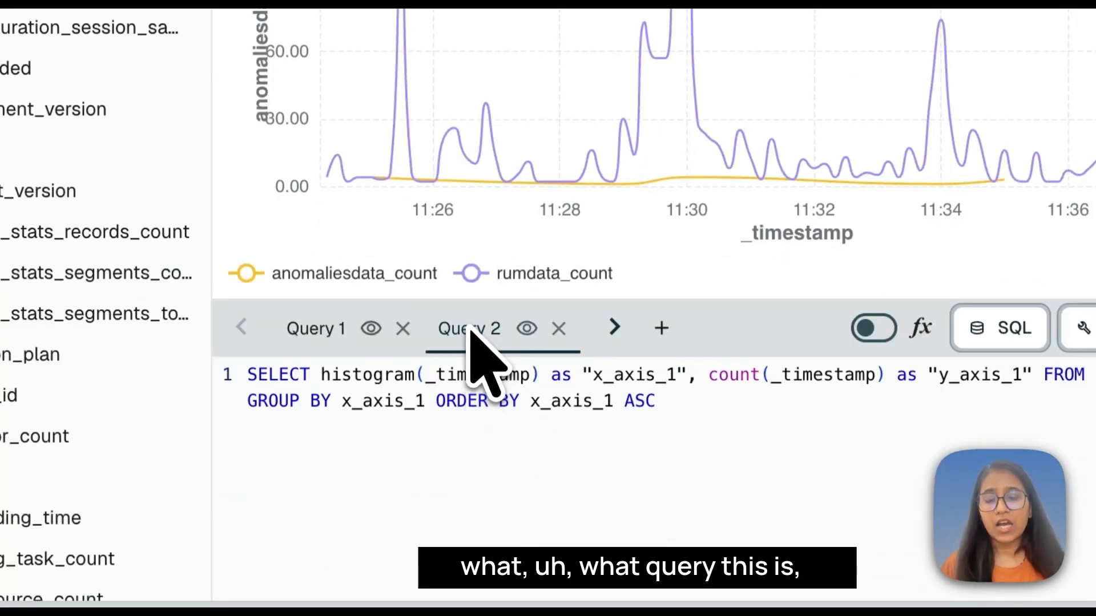
double_click(470, 330)
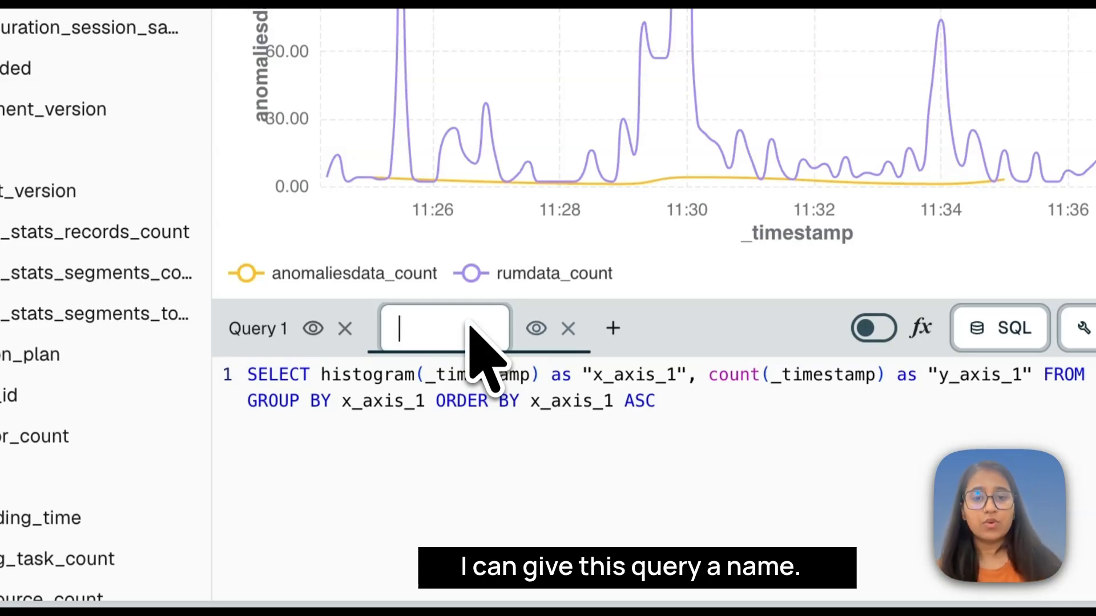
text(count_)
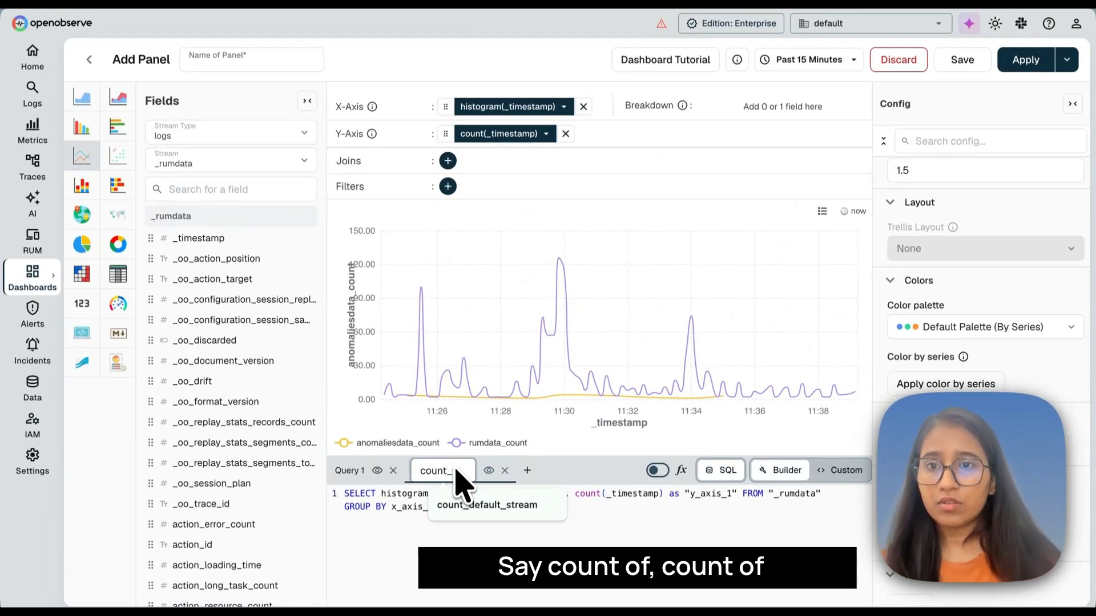
text(rumdata)
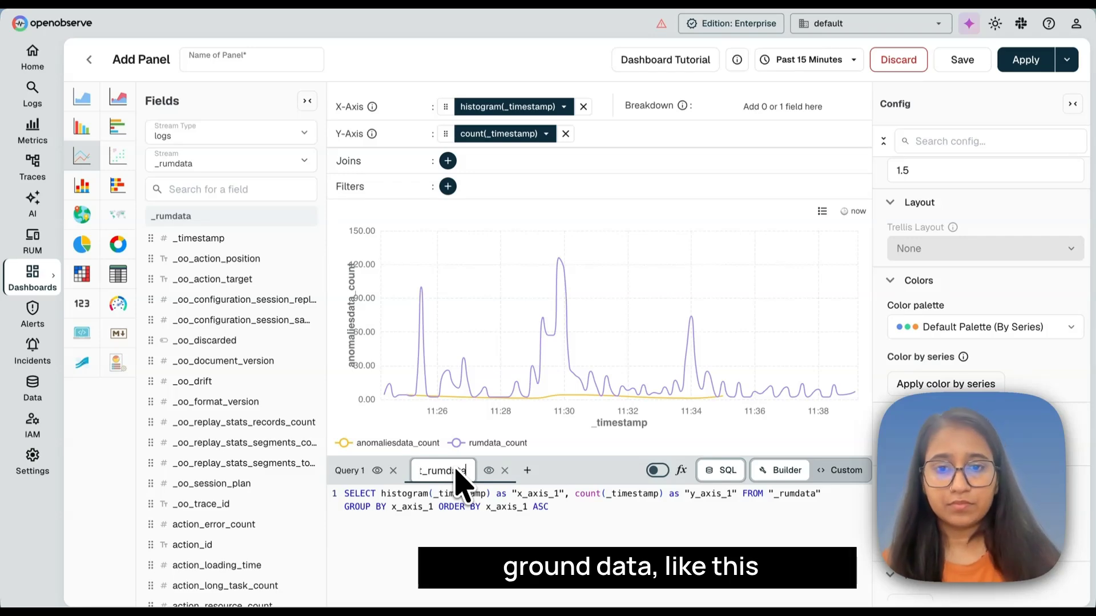
key(Return)
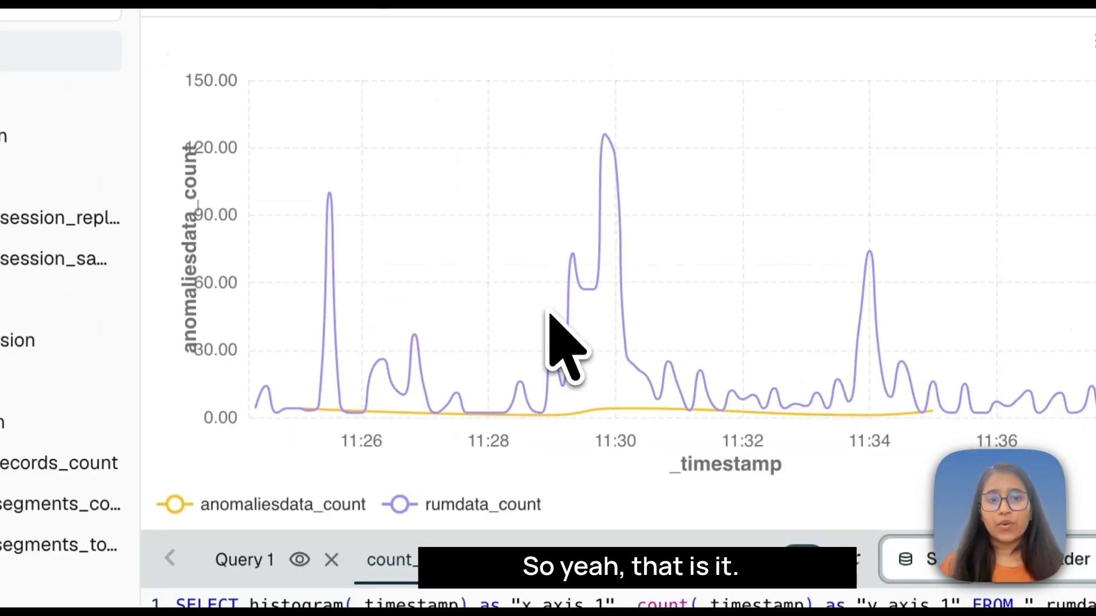